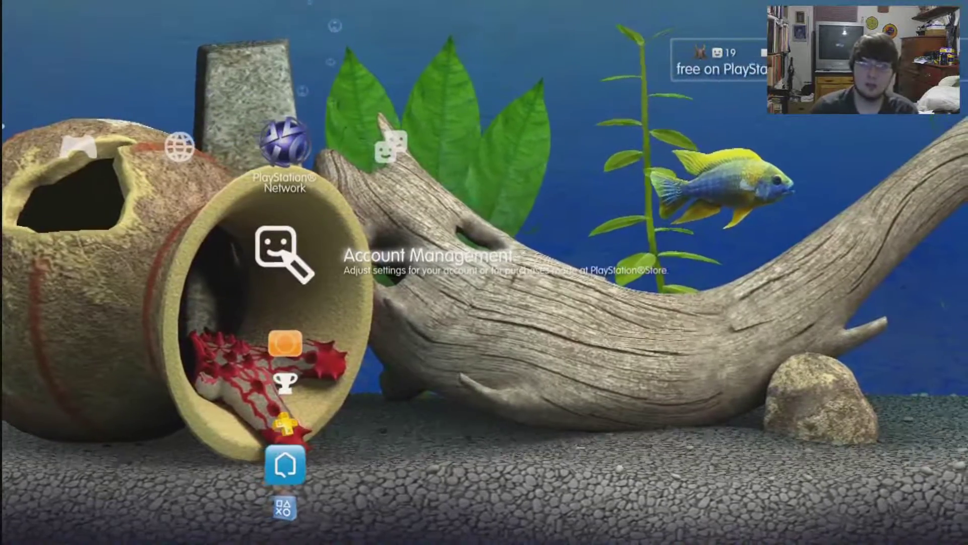
key("Right")
key("Left")
key("Left")
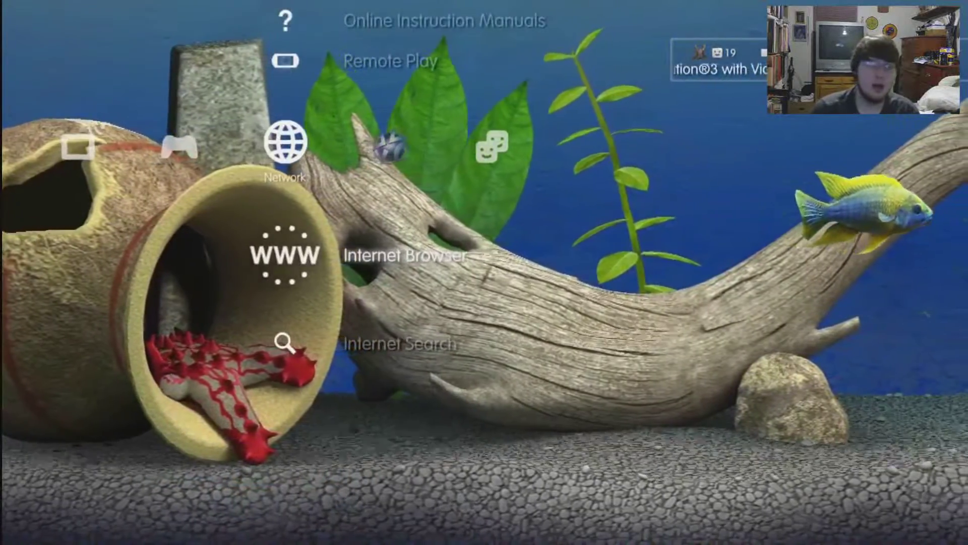
key("Left")
key("Left")
key("Left")
key("Left")
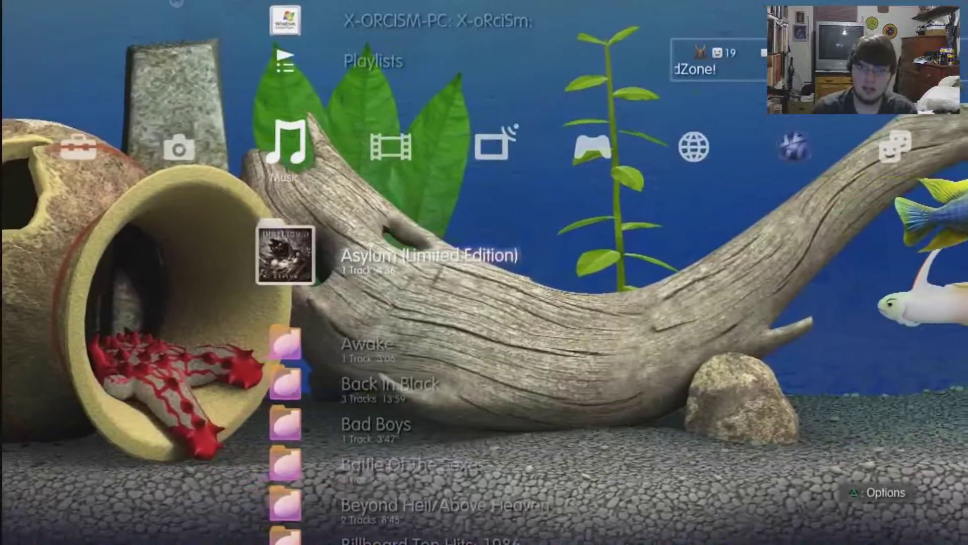
key("Right")
key("Right")
key("Right")
key("Right")
key("Right")
key("Right")
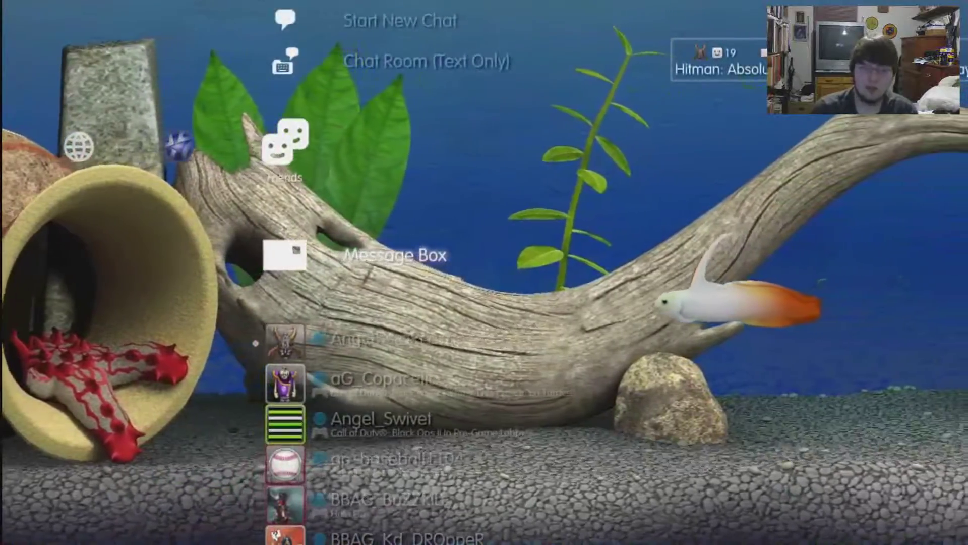
Open Network Settings in the Settings category.
key("Left")
key("Left")
key("Left")
key("Left")
key("Left")
key("Left")
key("Left")
key("Left")
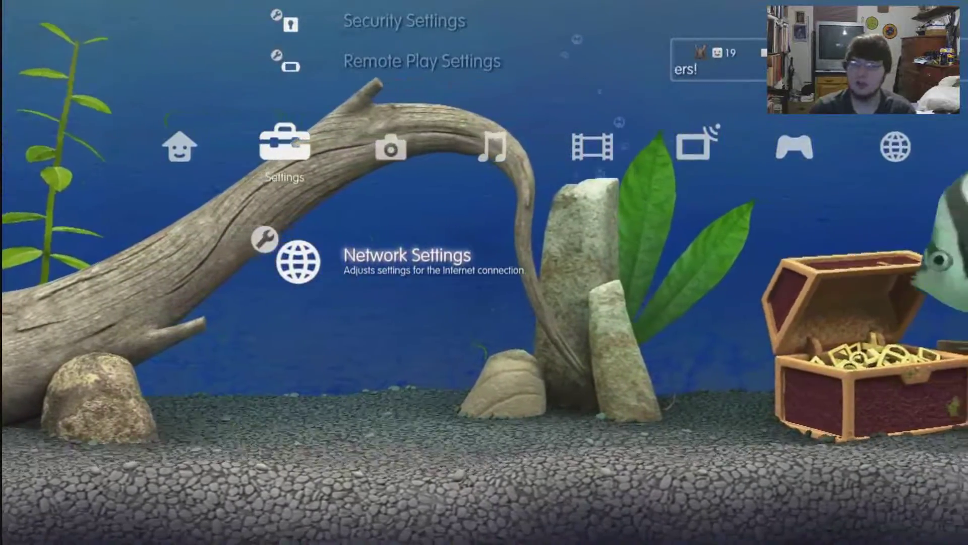
key("Return")
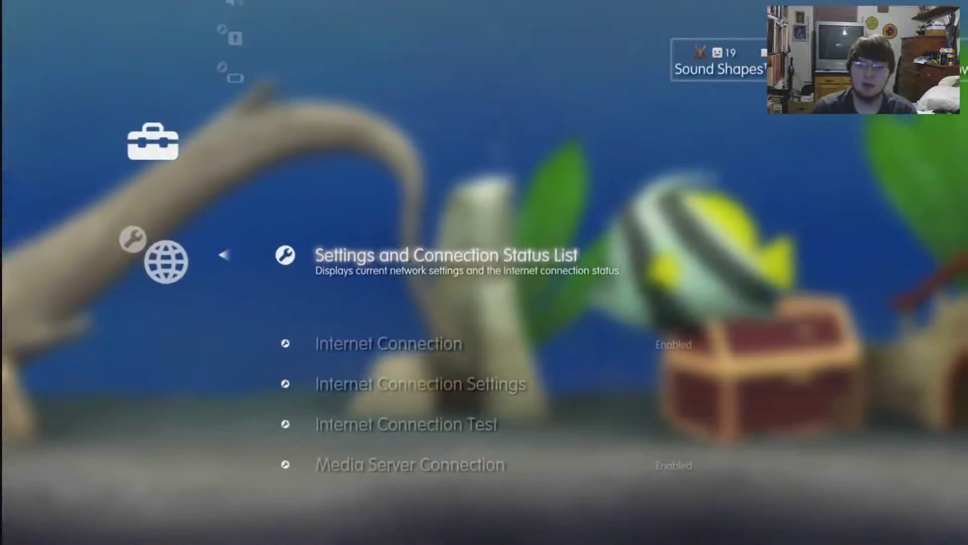
key("Escape")
key("Right")
key("Right")
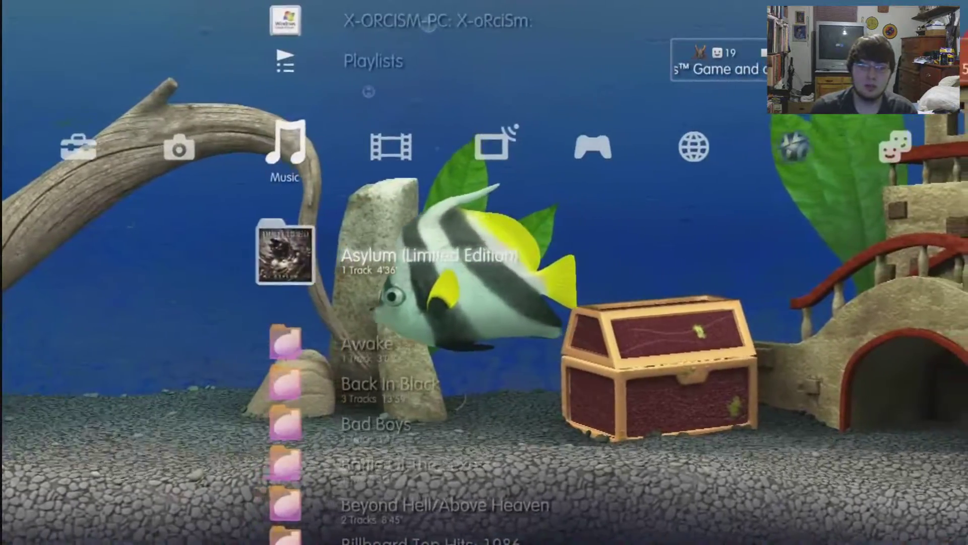
key("Left")
key("Left")
key("Left")
key("Right")
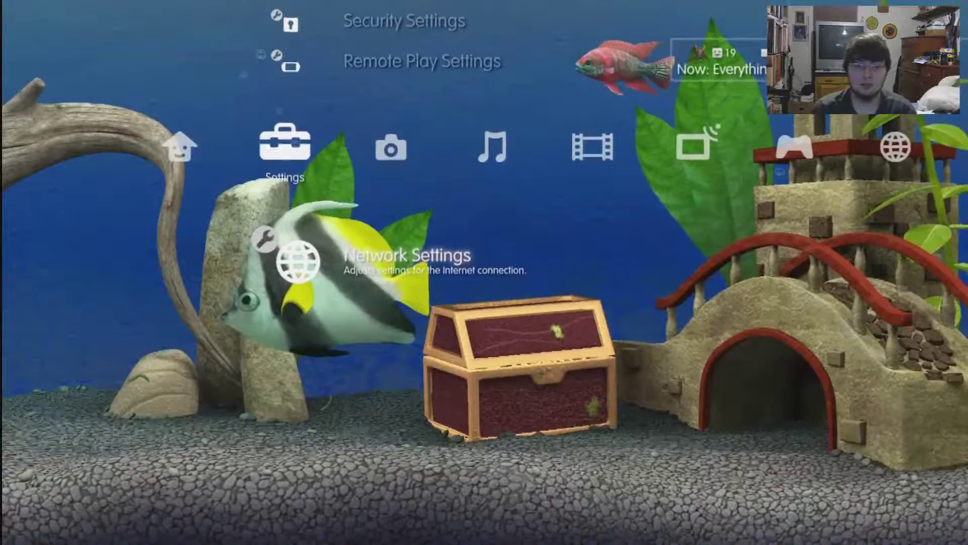
key("Left")
key("Right")
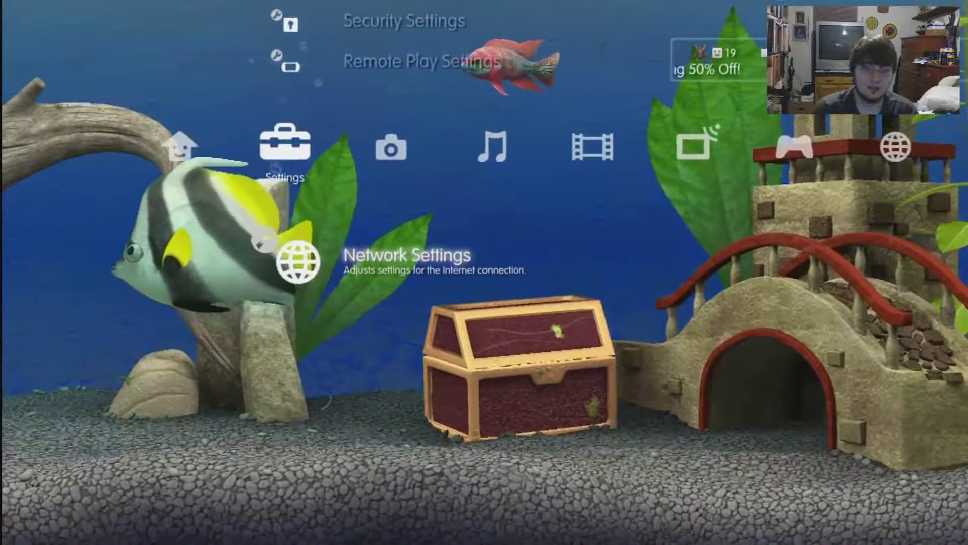
key("Return")
key("Escape")
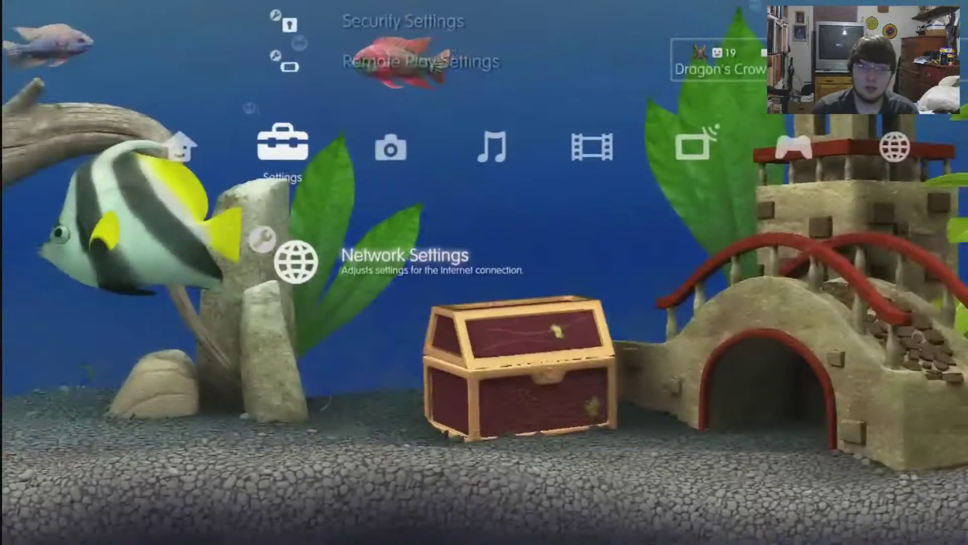
key("Up")
key("Up")
key("Up")
key("Down")
key("Down")
key("Up")
key("Up")
key("Up")
key("Up")
key("Down")
key("Down")
key("Down")
key("Down")
key("Down")
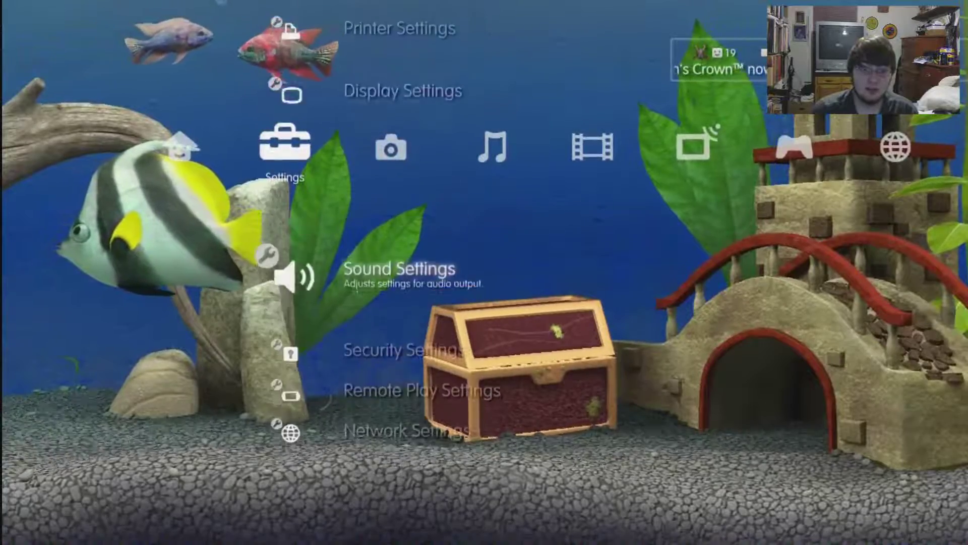
Go back into Network Settings and start Internet Connection Settings.
key("Return")
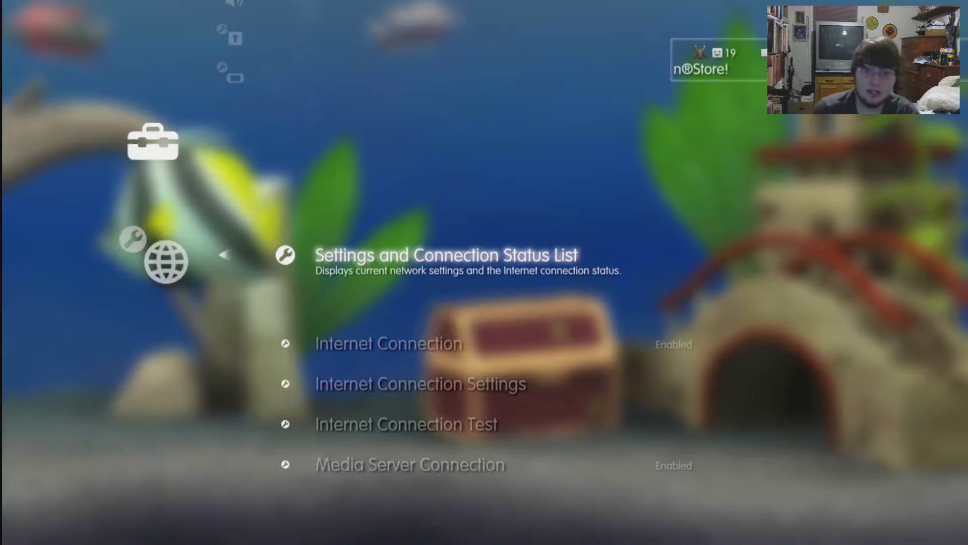
key("Return")
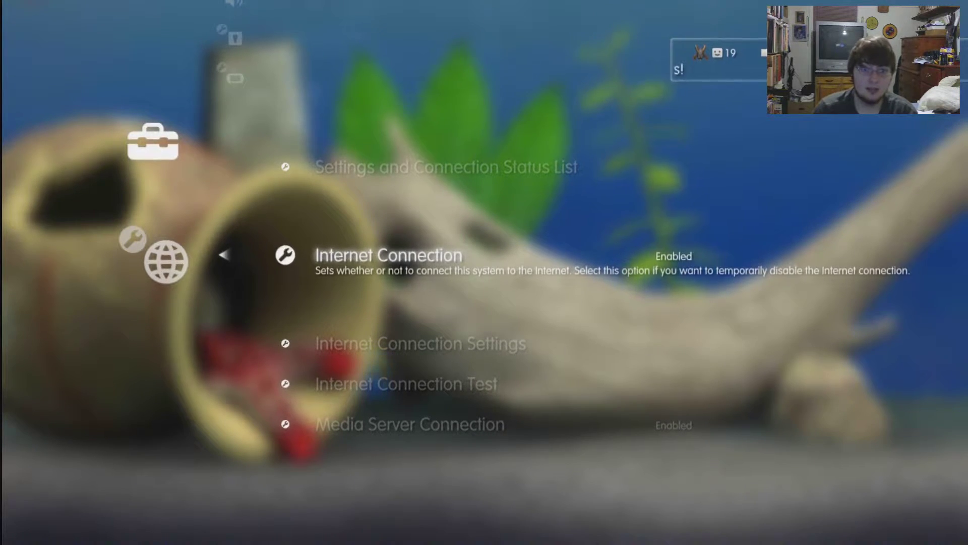
key("Down")
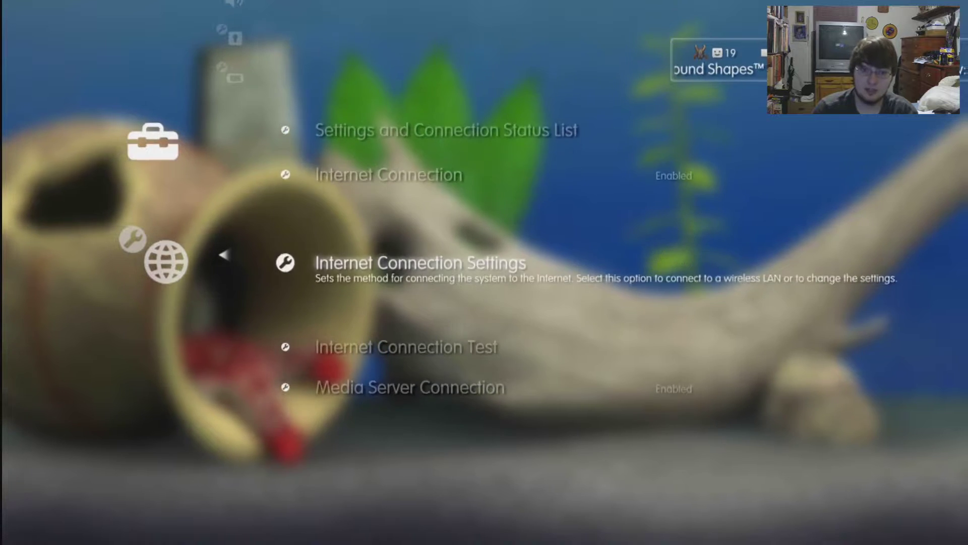
key("Down")
key("Up")
key("Return")
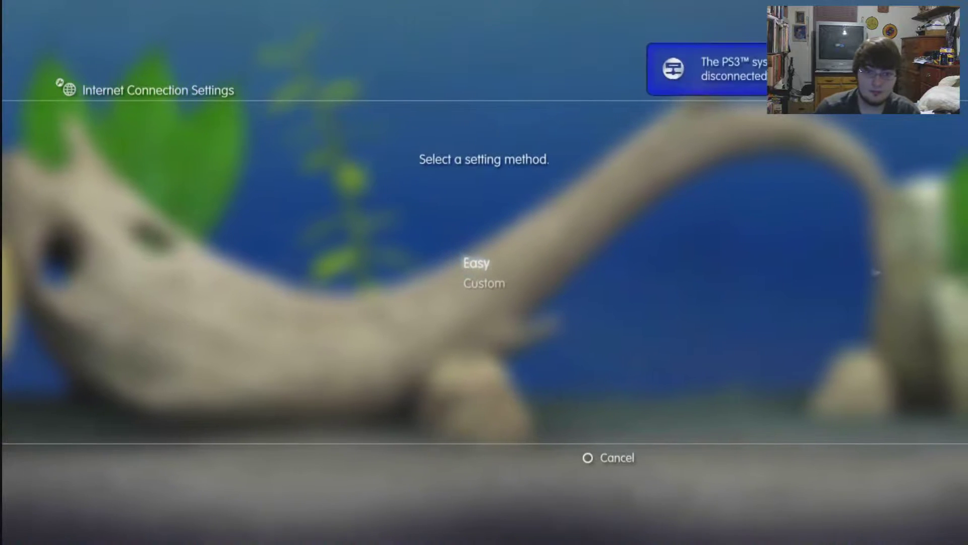
Choose the Custom setting method and set the network device's operation mode to Auto-Detect.
key("Down")
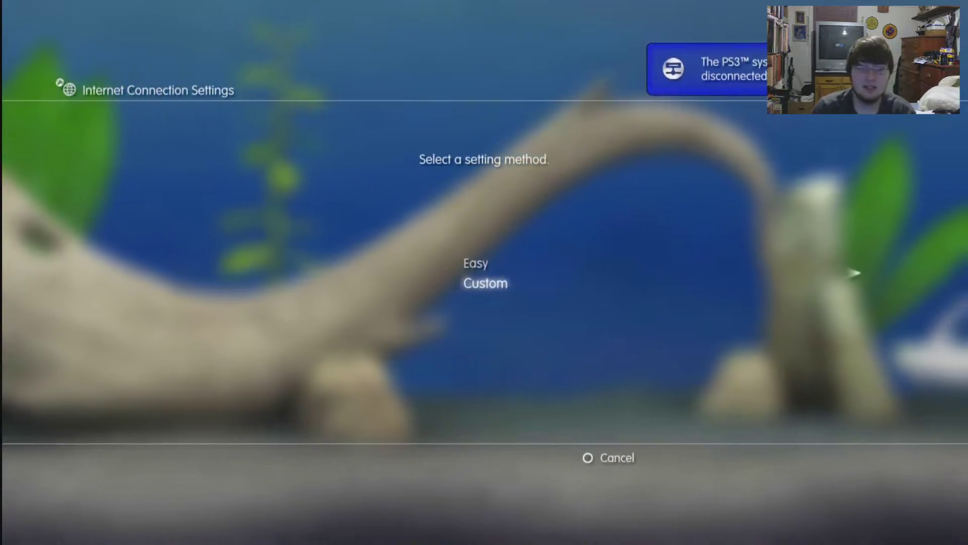
key("Return")
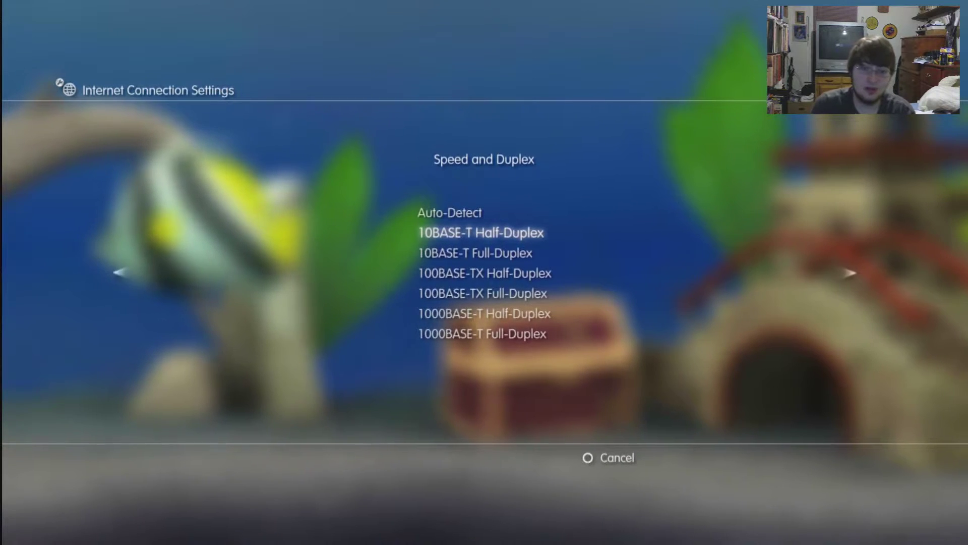
key("Up")
key("Escape")
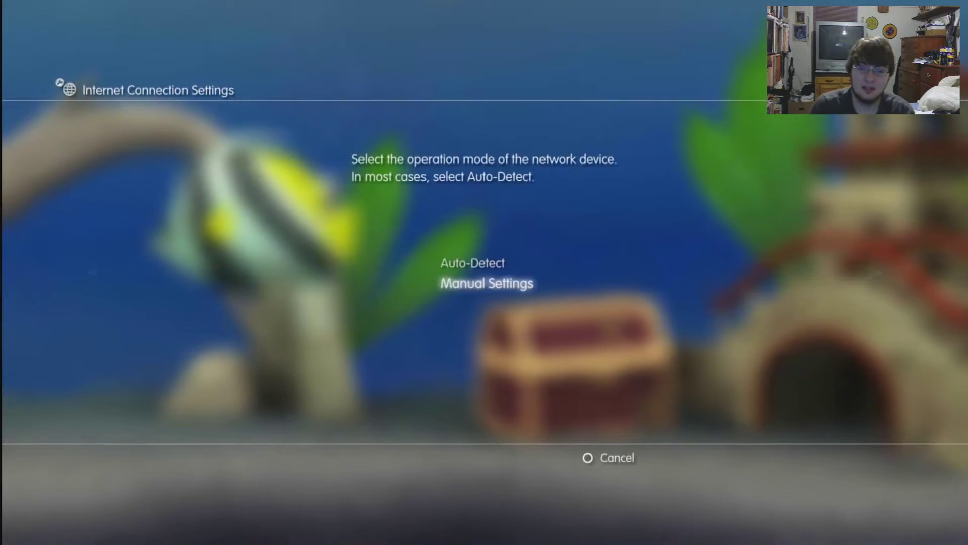
key("Up")
key("Return")
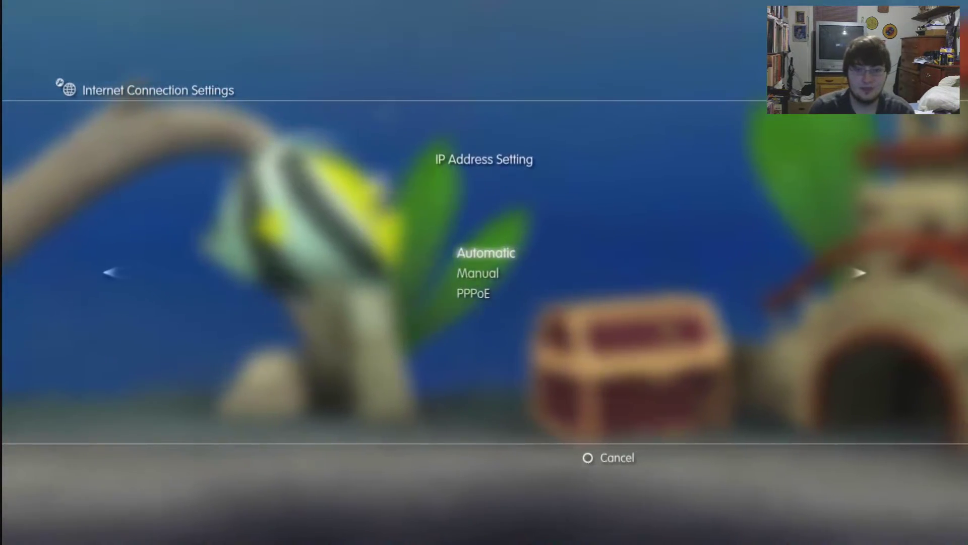
Choose the Manual IP address setting and set the IP address to 10.0.0.3.
key("Down")
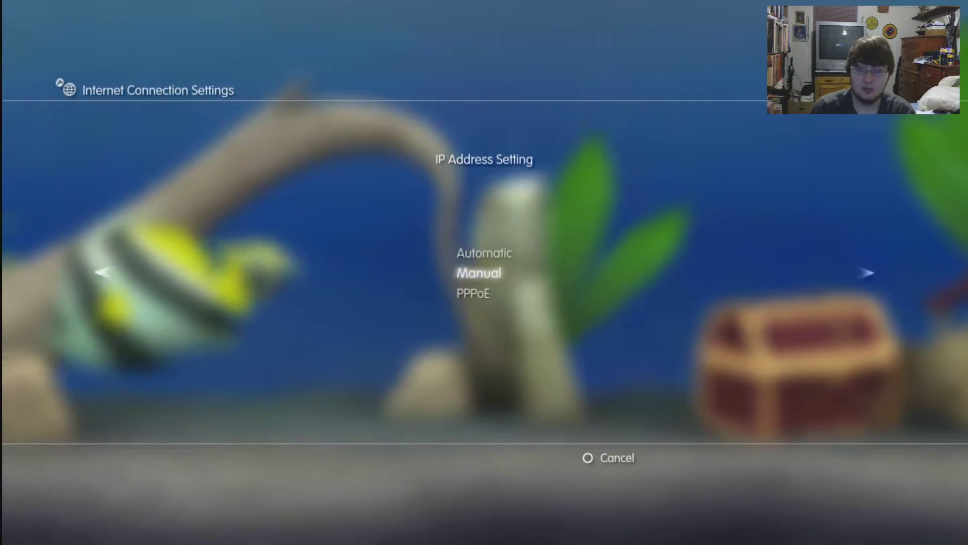
key("Return")
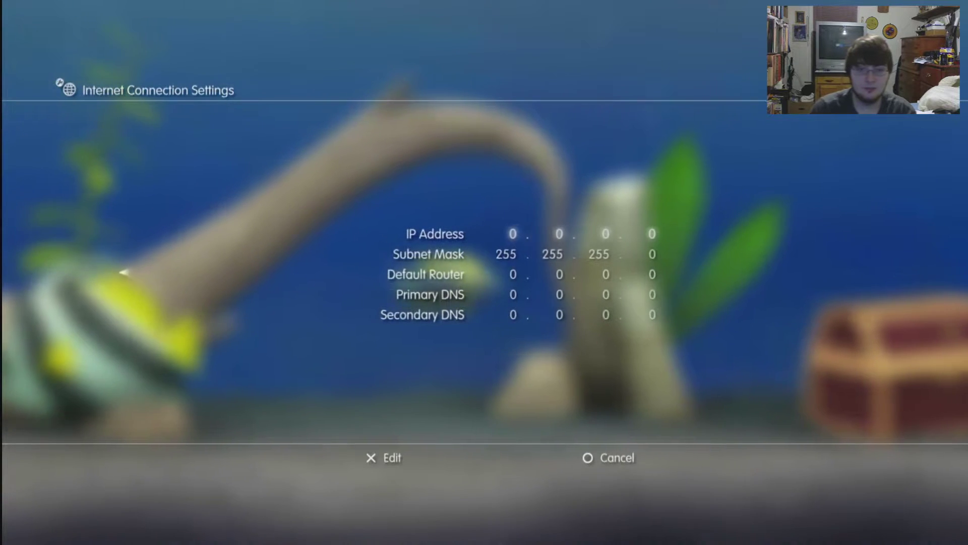
key("Return")
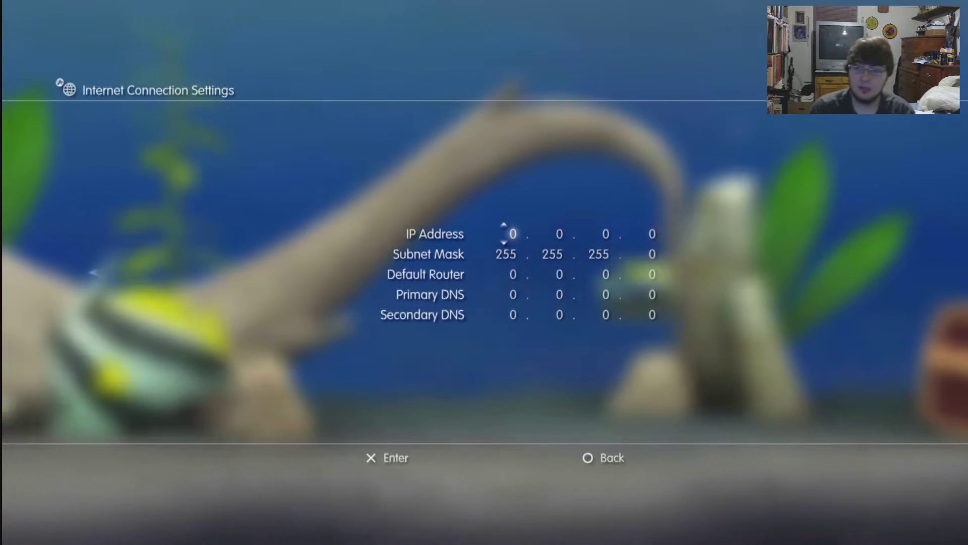
key("Down")
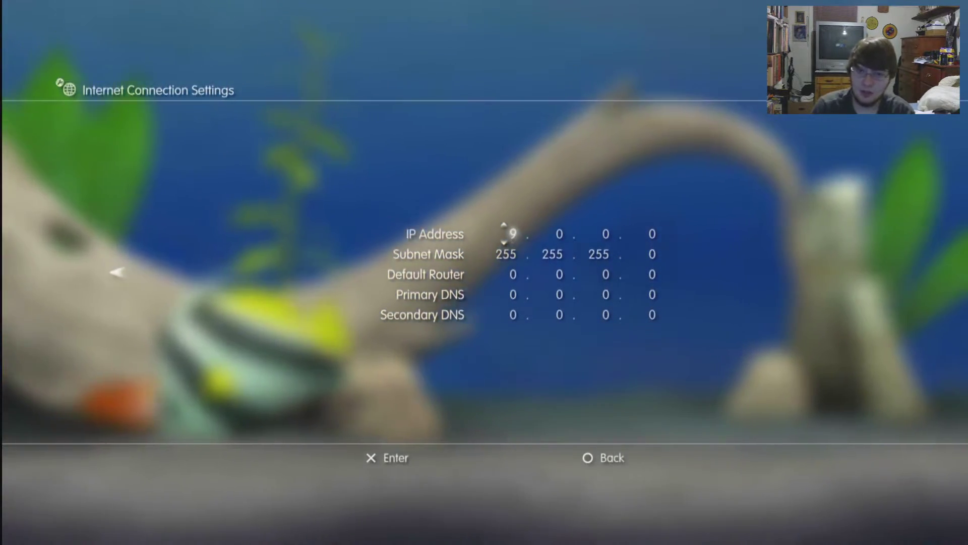
key("Up")
key("Return")
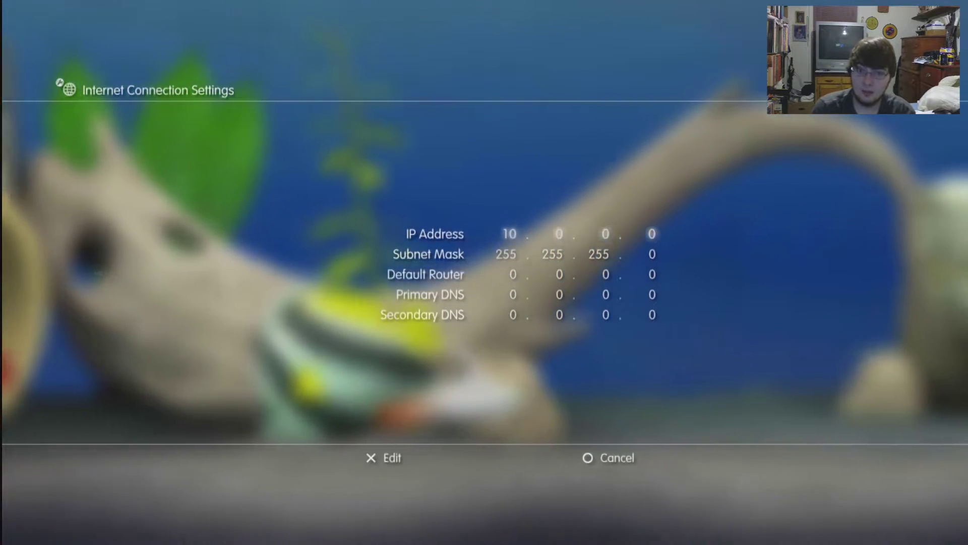
key("Return")
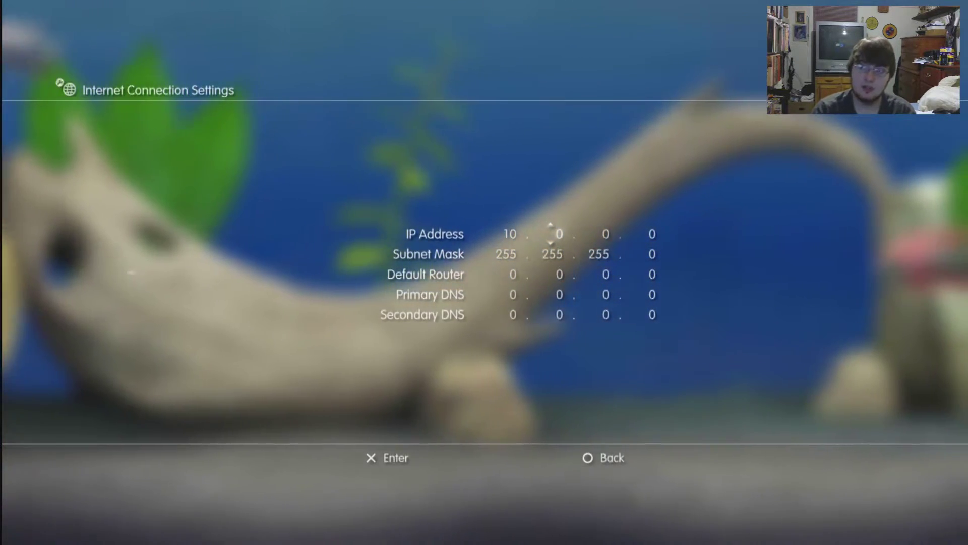
key("Right")
key("Right")
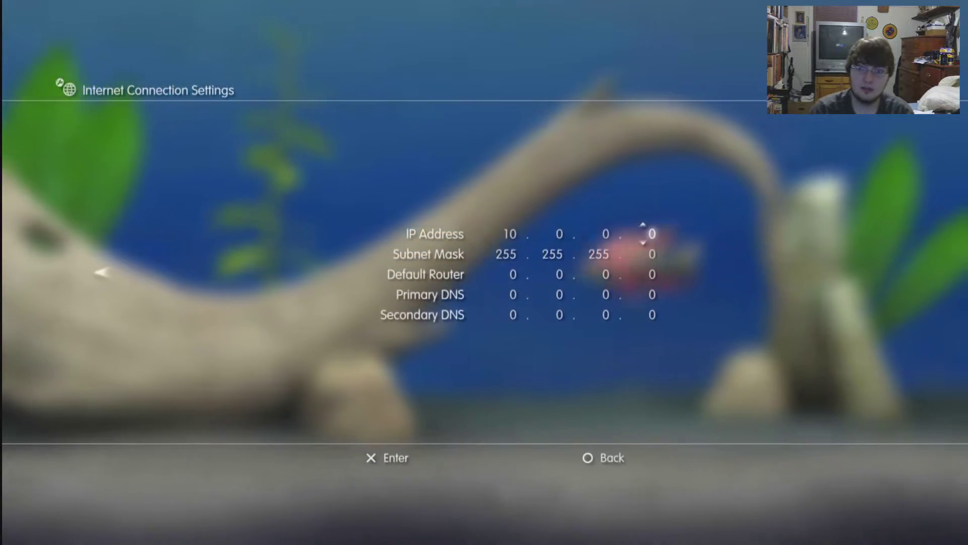
key("Up")
key("Up")
key("Up")
key("Return")
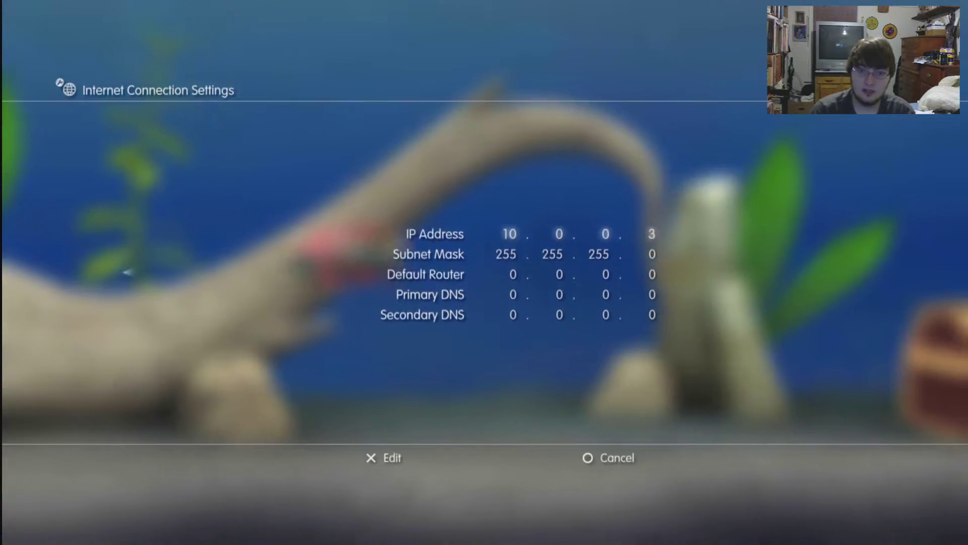
Set the Default Router address to 10.0.0.1, skipping the Subnet Mask.
key("Down")
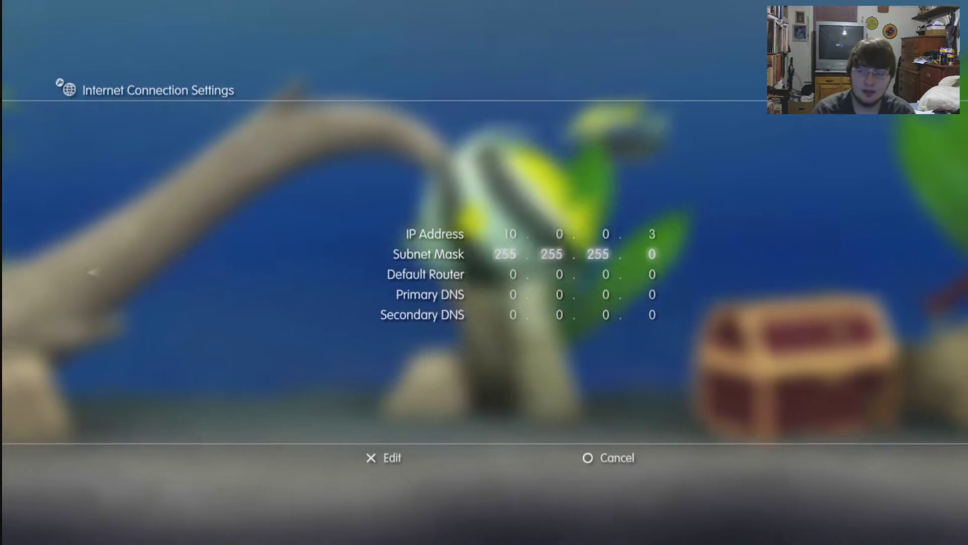
key("Down")
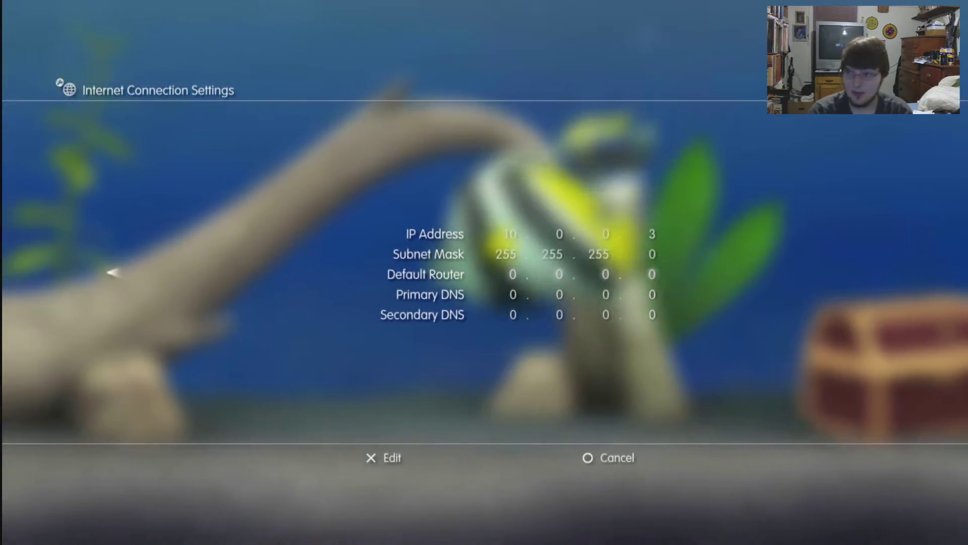
key("Return")
key("Down")
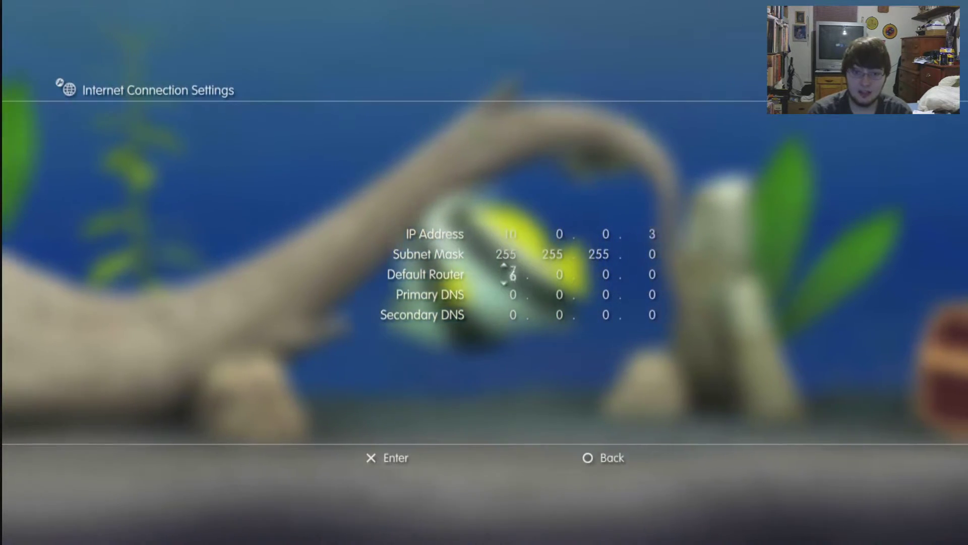
key("Up")
key("Return")
key("Right")
key("Right")
key("Right")
key("Return")
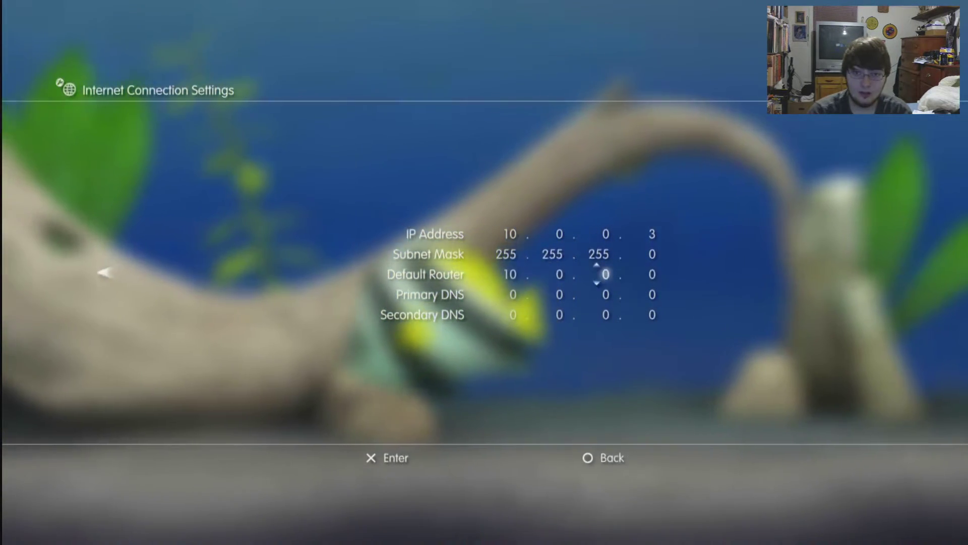
key("Down")
key("Up")
key("Up")
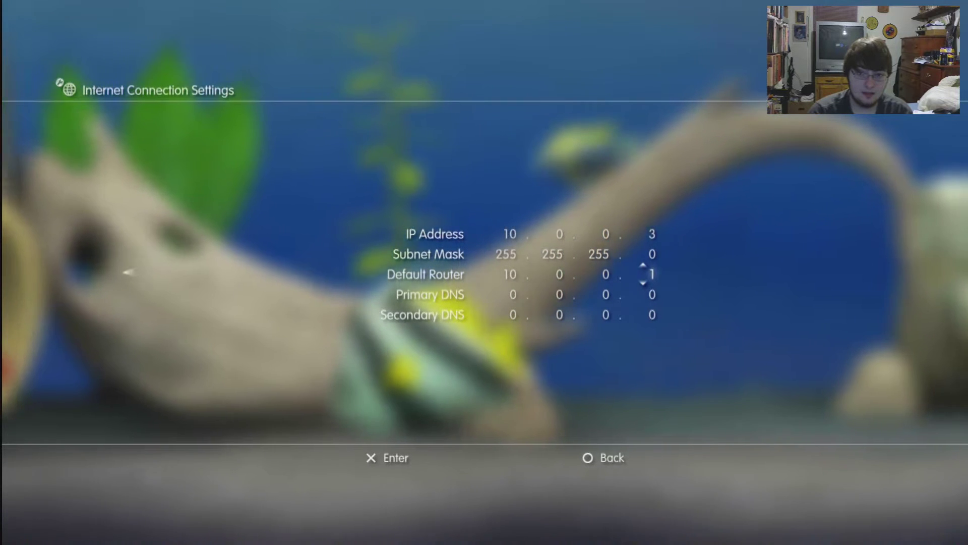
key("Return")
Set the first number of the Primary DNS address to 10.
key("Down")
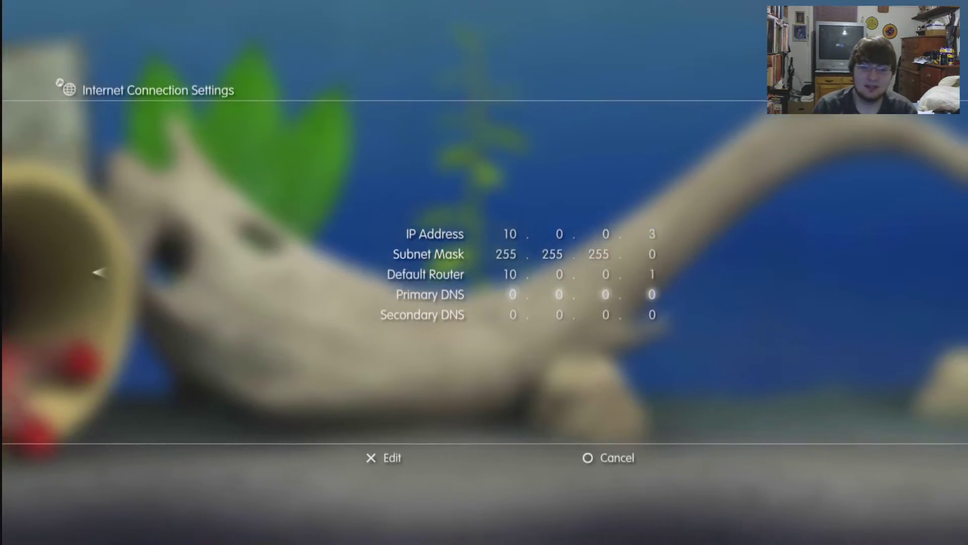
key("Down")
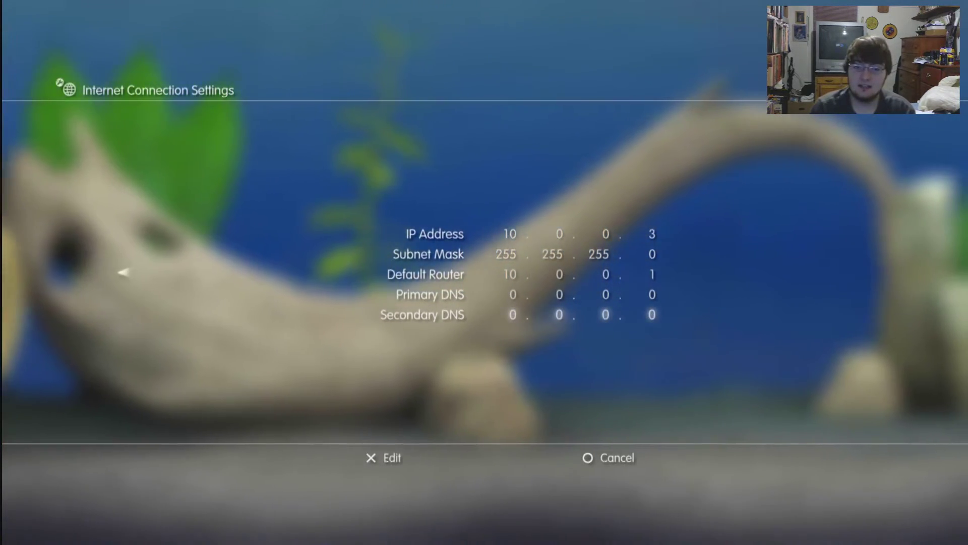
key("Up")
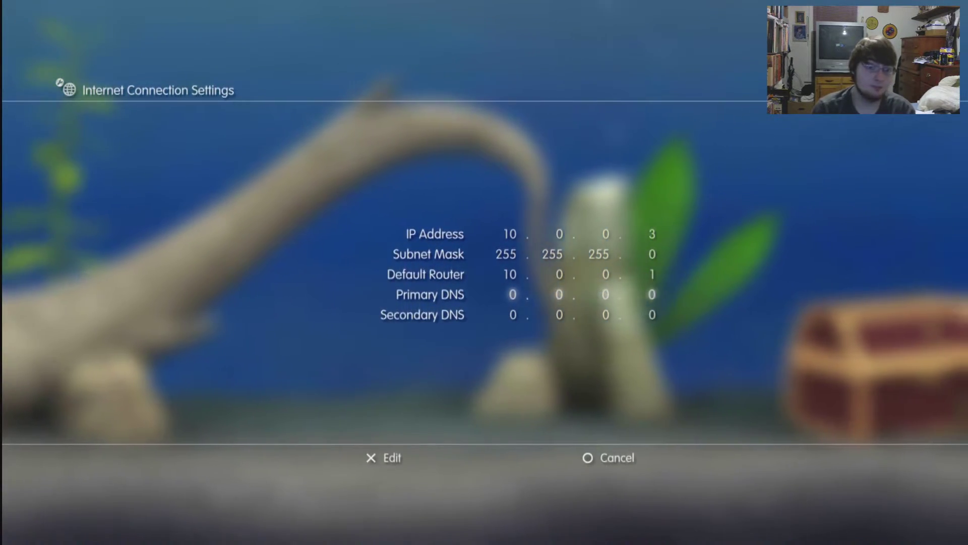
key("Return")
key("Up")
key("Up")
key("Up")
key("Up")
key("Up")
key("Up")
key("Up")
key("Up")
key("Up")
key("Up")
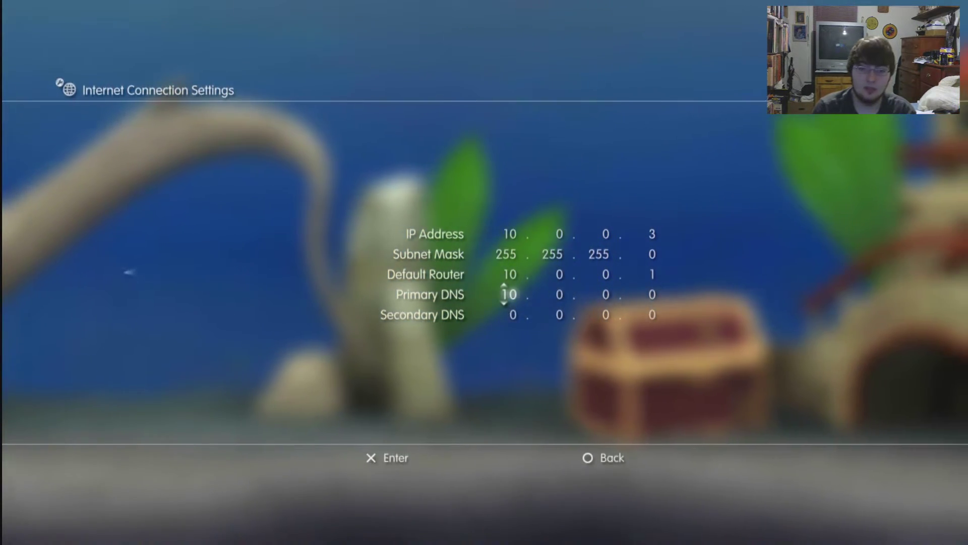
key("Return")
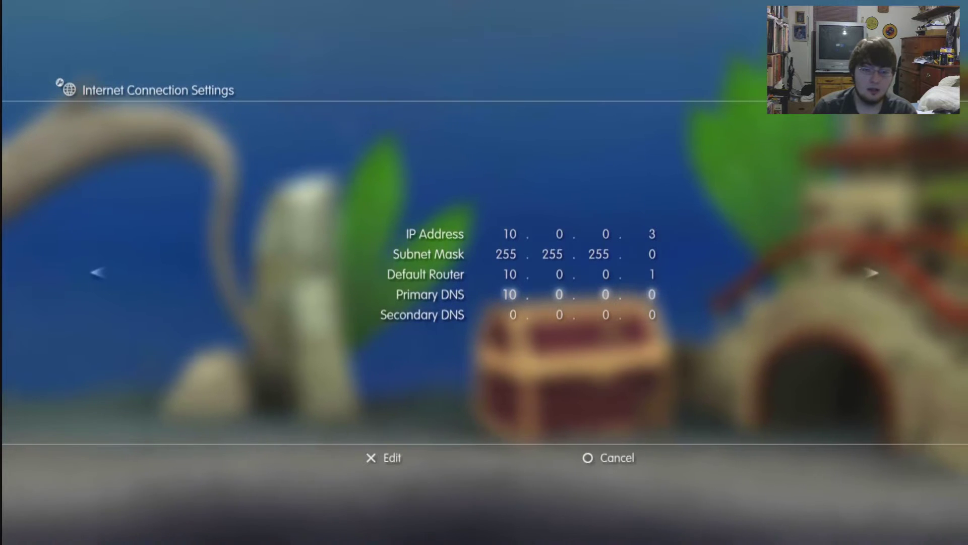
Continue past the address settings and choose Automatic for MTU, Do Not Use for Proxy Server and Enable for UPnP.
key("Return")
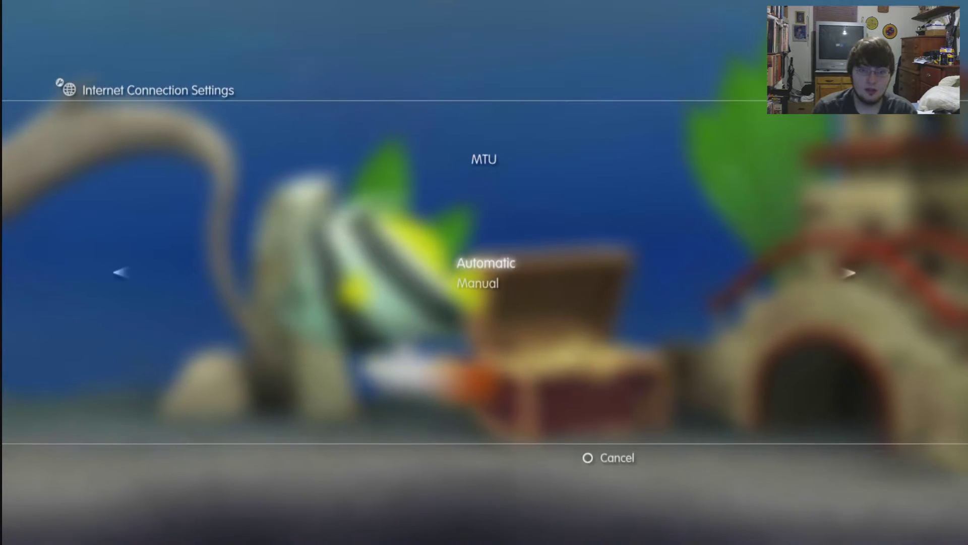
key("Return")
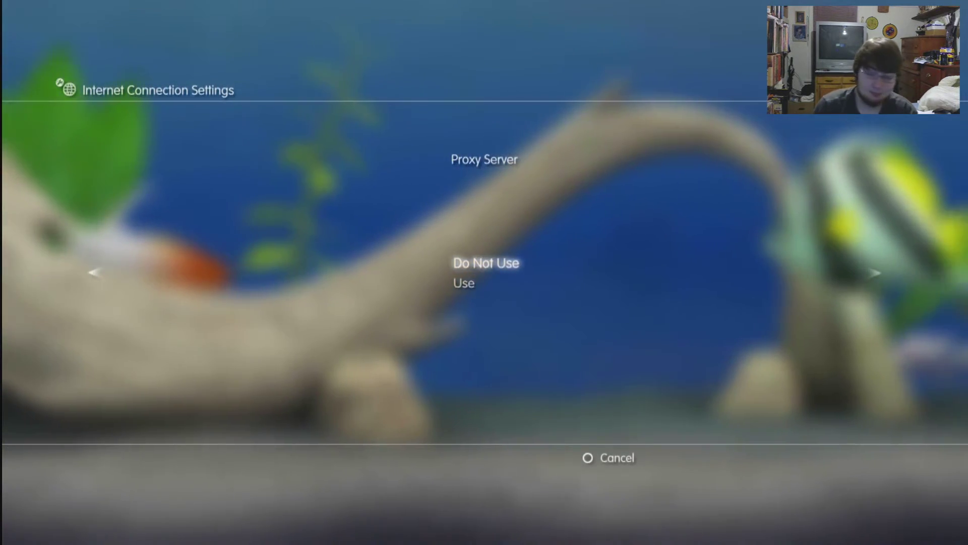
key("Return")
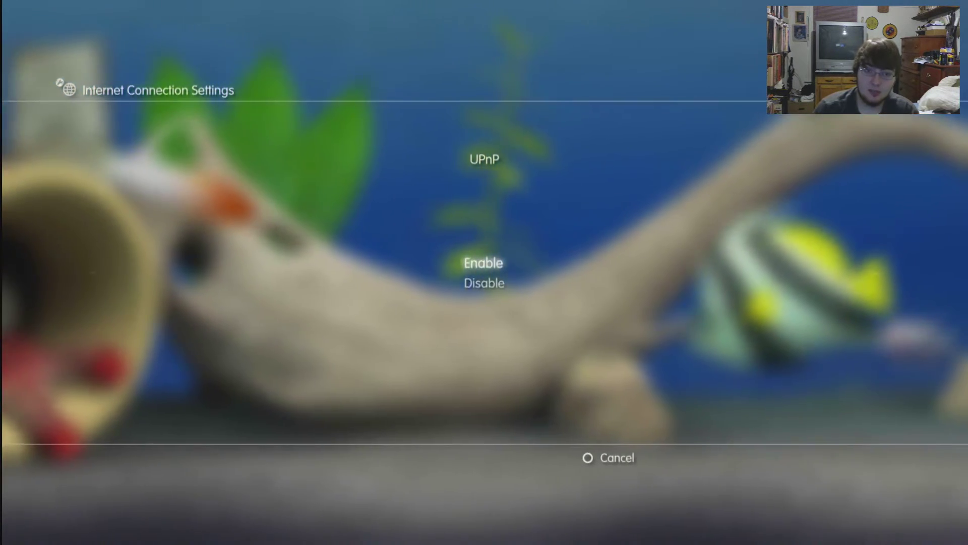
key("Return")
Leave Network Settings and go to the Friends category.
key("Down")
key("Down")
key("Down")
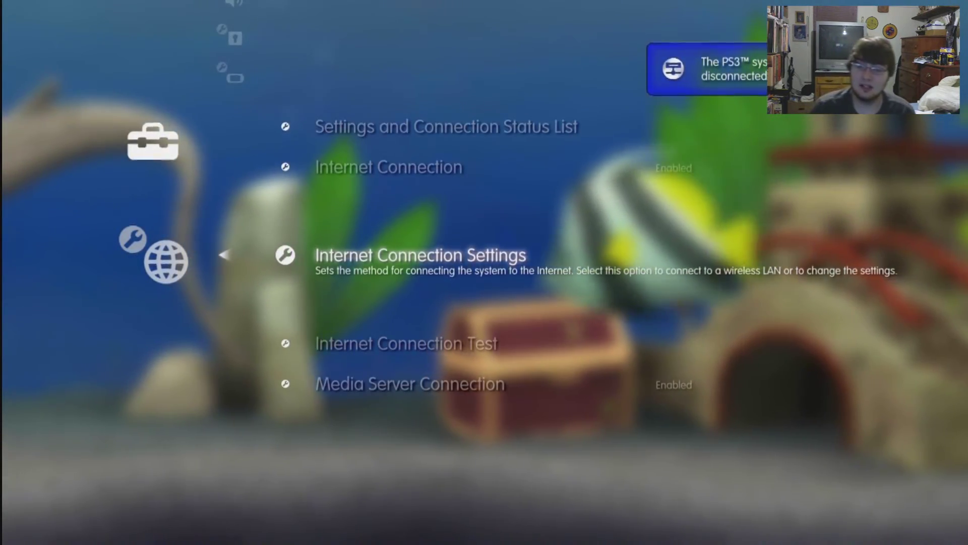
key("Escape")
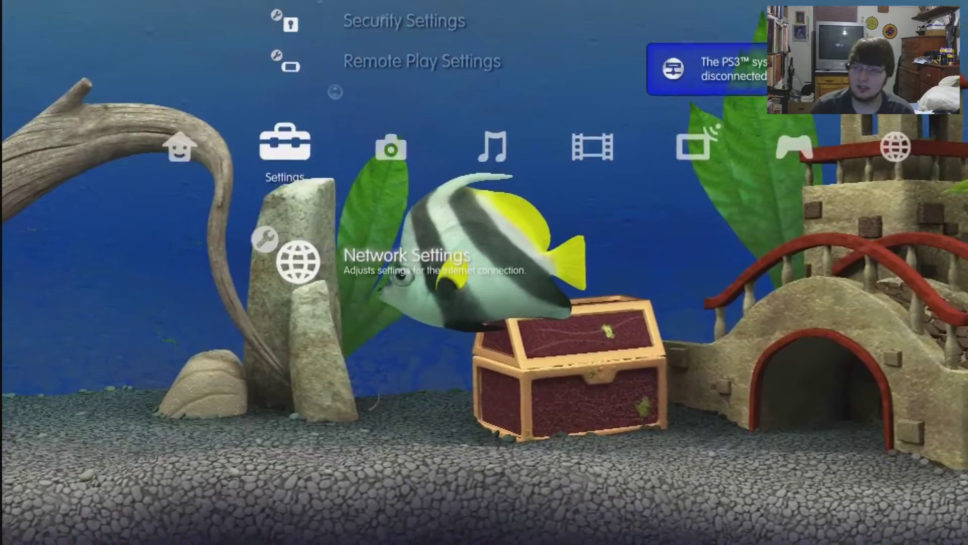
key("Right")
key("Right")
key("Right")
key("Right")
key("Right")
key("Right")
key("Right")
key("Right")
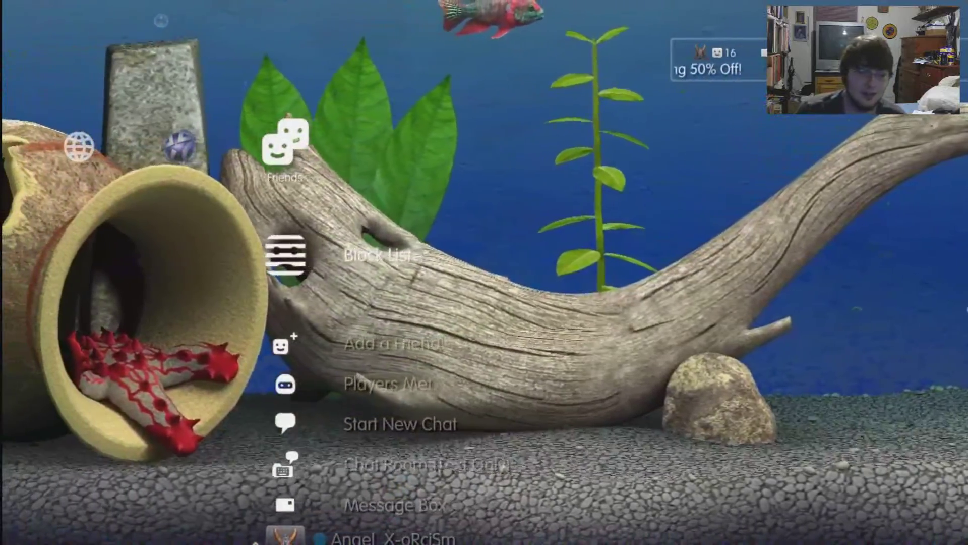
Go past the Message Box in the Friends category to the account's own profile entry.
key("Down")
key("Down")
key("Down")
key("Down")
key("Down")
key("Down")
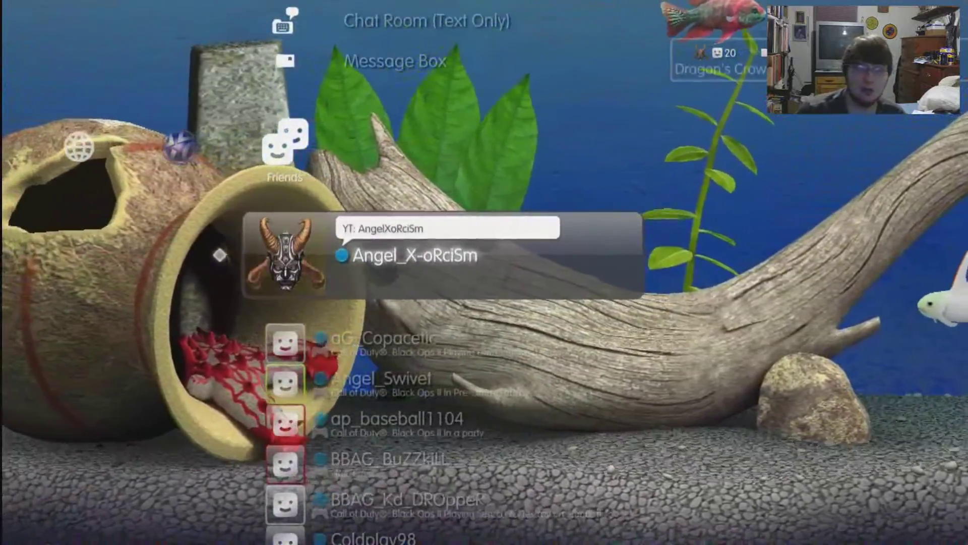